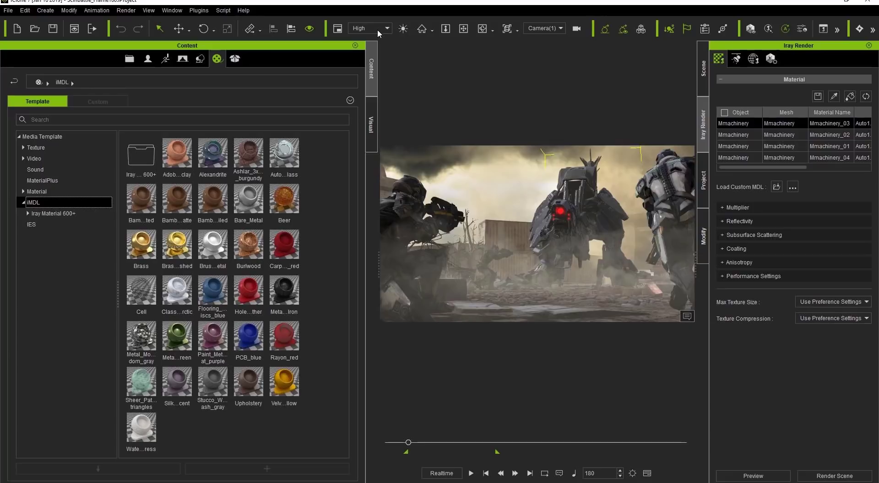
# Check the GPU memory usage in Task Manager before the Iray preview render.
pyautogui.hotkey('ctrl', 'shift', 'Escape')
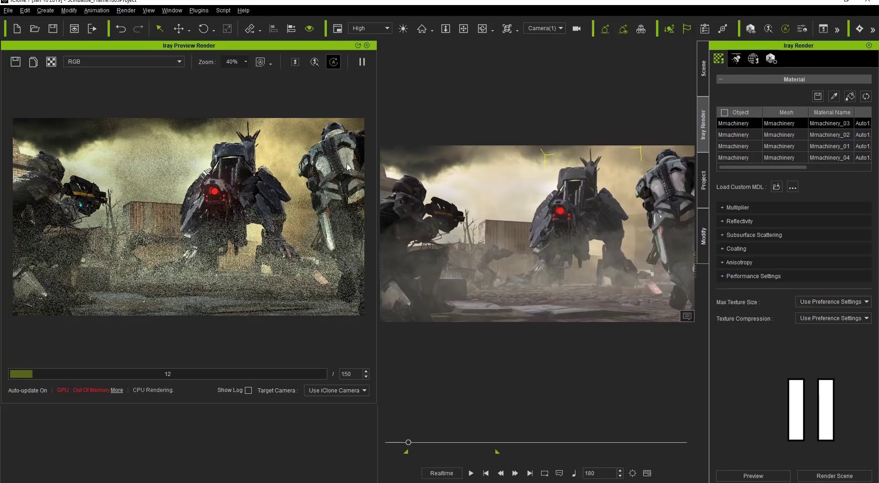
# Set the real-time render quality to Minimal in the program preferences.
pyautogui.click(387, 30)
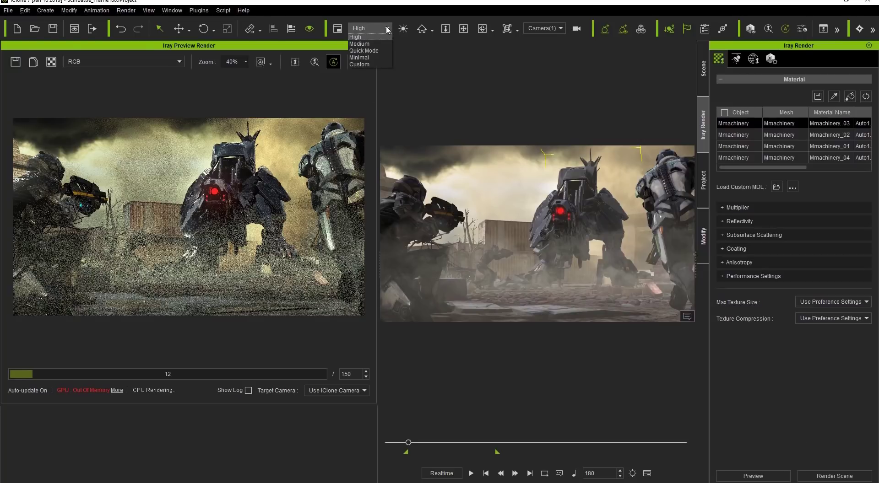
pyautogui.click(395, 6)
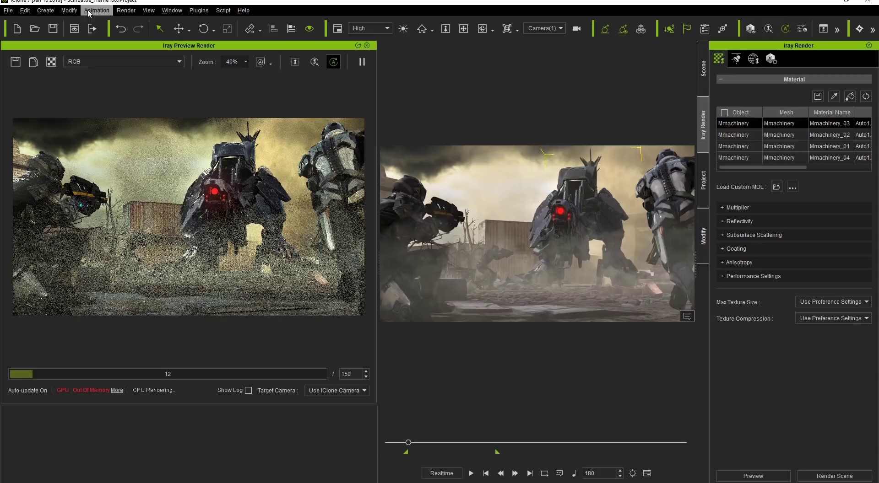
pyautogui.click(25, 10)
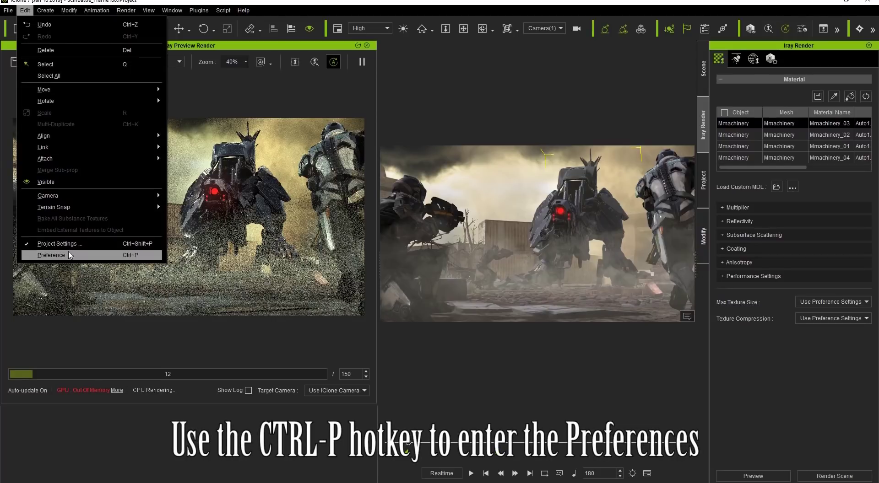
pyautogui.click(123, 255)
pyautogui.moveTo(583, 135); pyautogui.dragTo(572, 232)
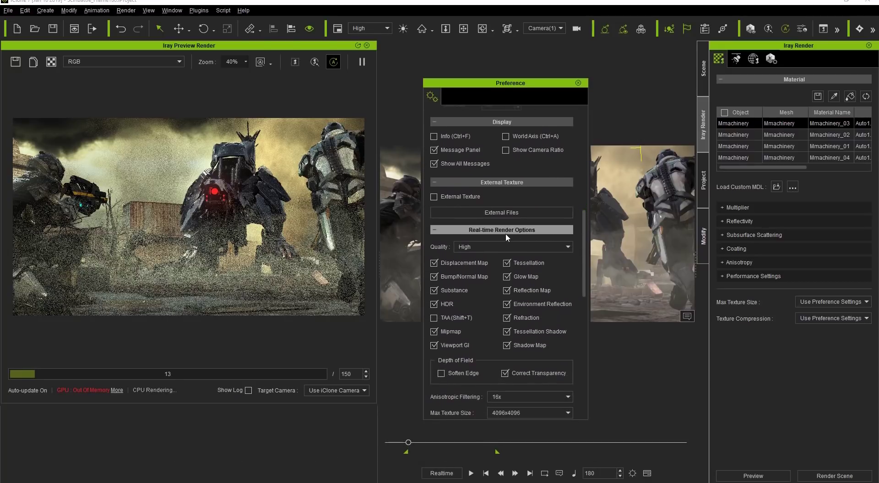
pyautogui.click(504, 246)
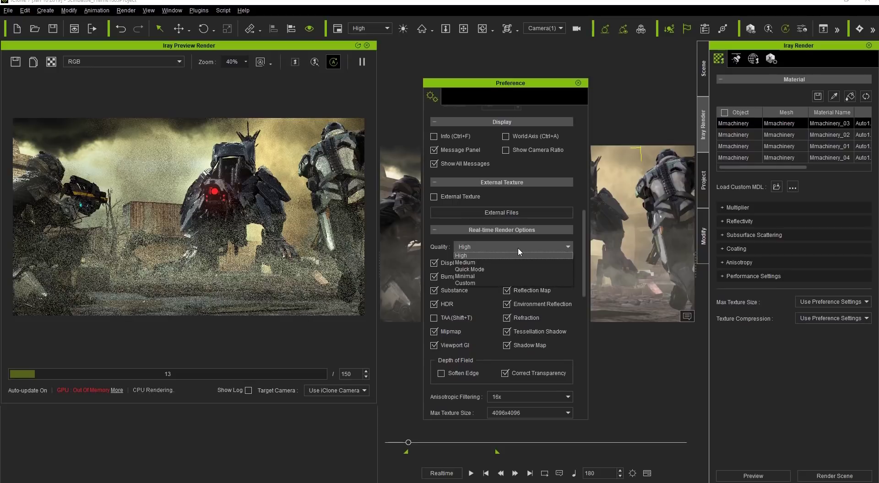
pyautogui.click(491, 276)
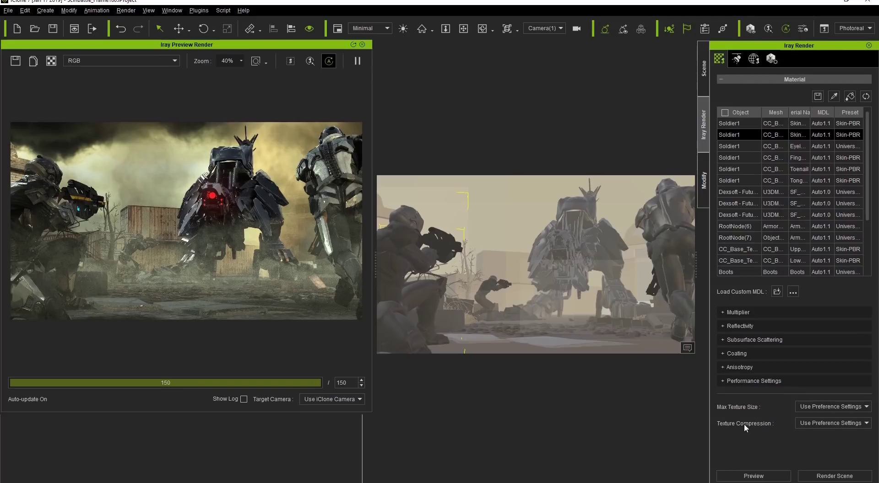
# Check the material's Texture Compression list unchanged, then bring up the Iray Render Globals preferences.
pyautogui.click(807, 424)
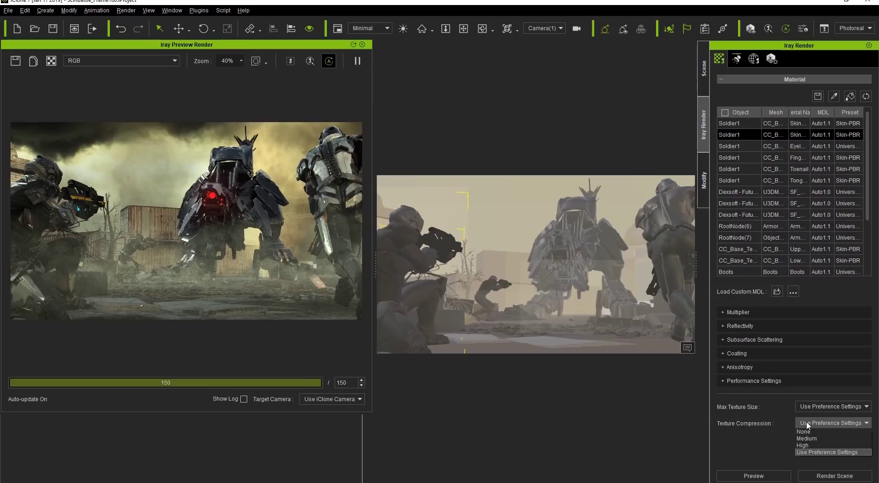
pyautogui.click(762, 444)
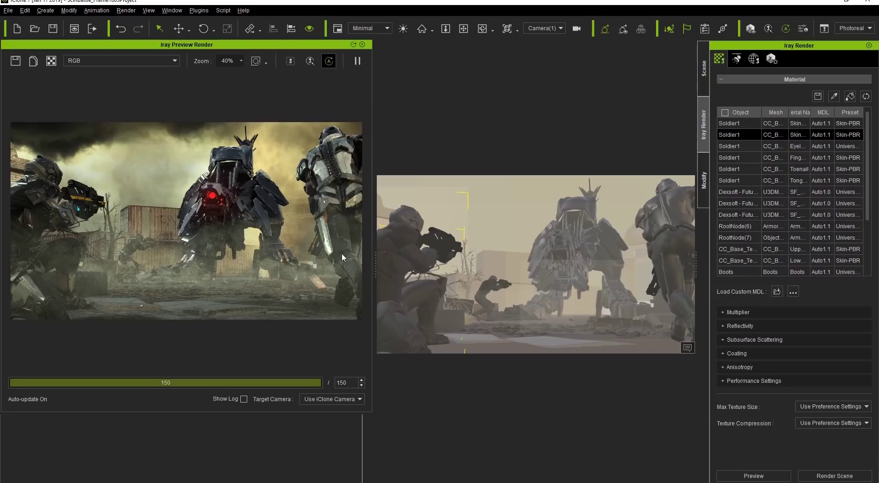
pyautogui.click(23, 11)
pyautogui.click(75, 252)
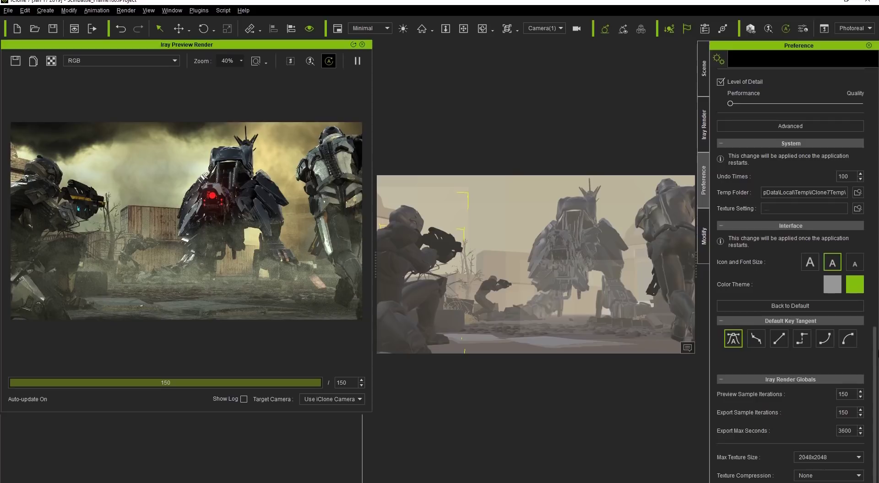
# Set global Iray texture compression to High and check GPU memory in Task Manager.
pyautogui.scroll(2, 871, 343)
pyautogui.scroll(-2, 871, 342)
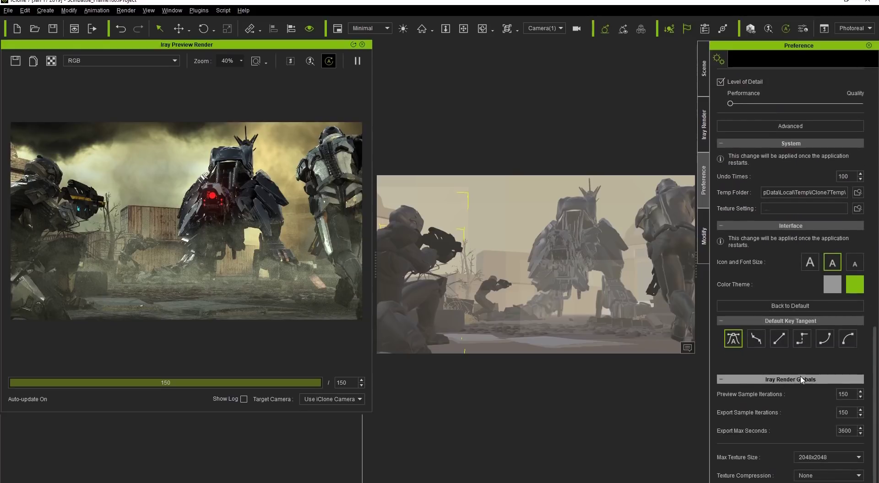
pyautogui.click(819, 477)
pyautogui.click(817, 467)
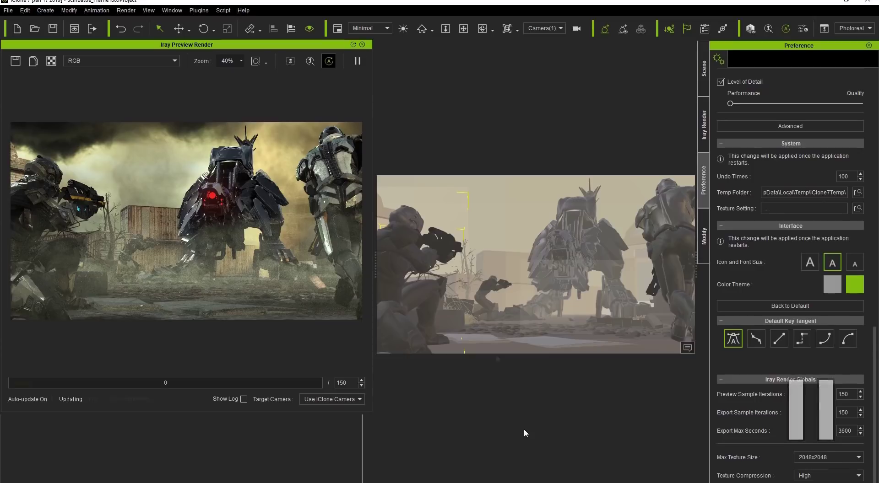
pyautogui.hotkey('alt', 'Tab')
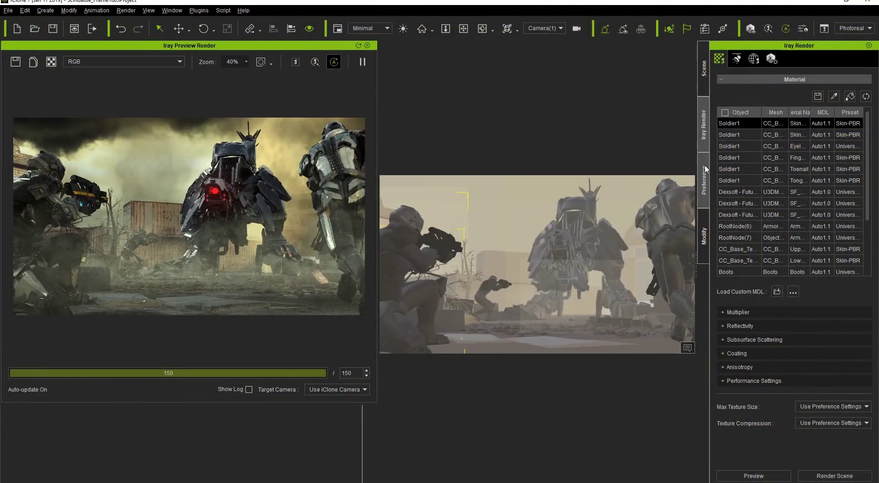
# Return to the preferences and lower the global Iray Max Texture Size to 512x512.
pyautogui.click(706, 169)
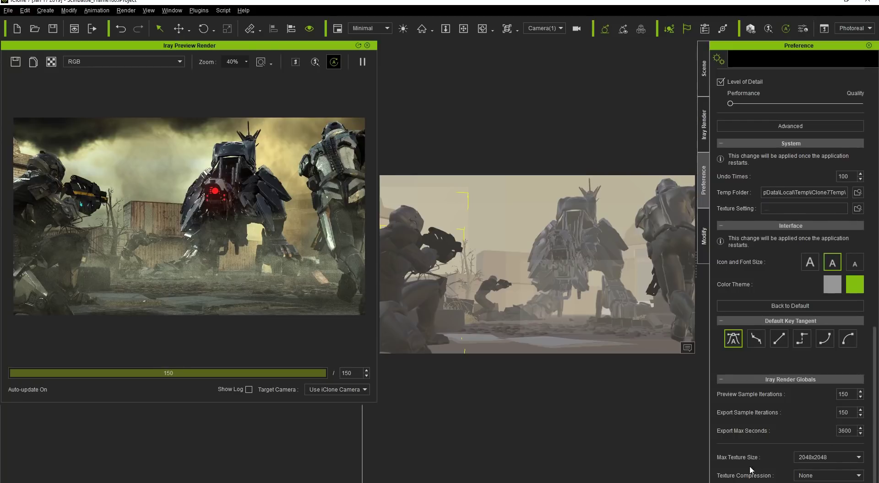
pyautogui.click(809, 458)
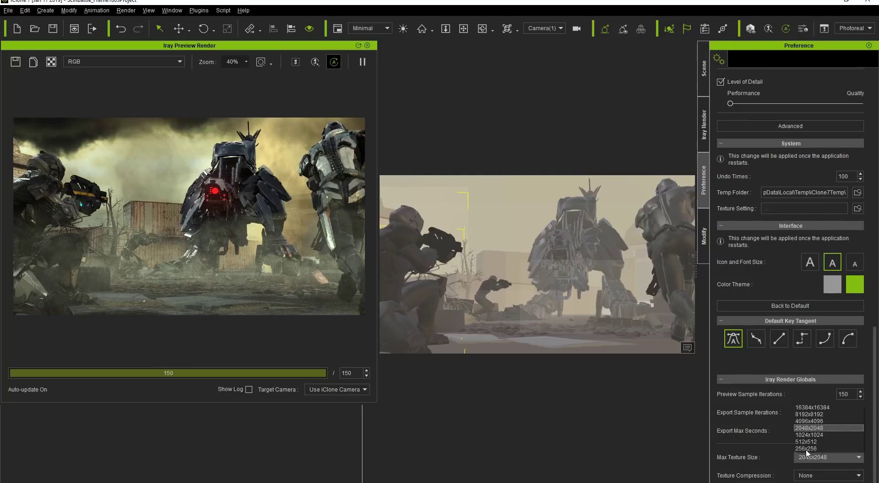
pyautogui.click(809, 443)
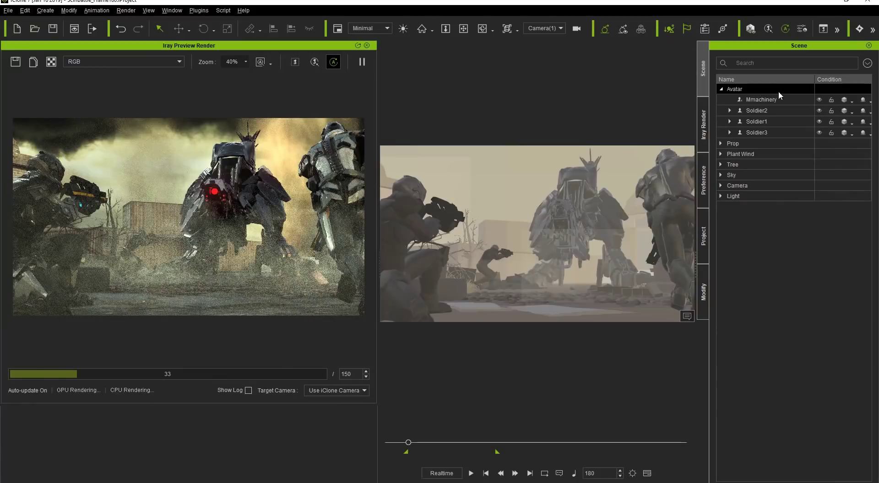
# Select all of Soldier1's Iray materials and cap their texture size at 4096x4096.
pyautogui.click(752, 122)
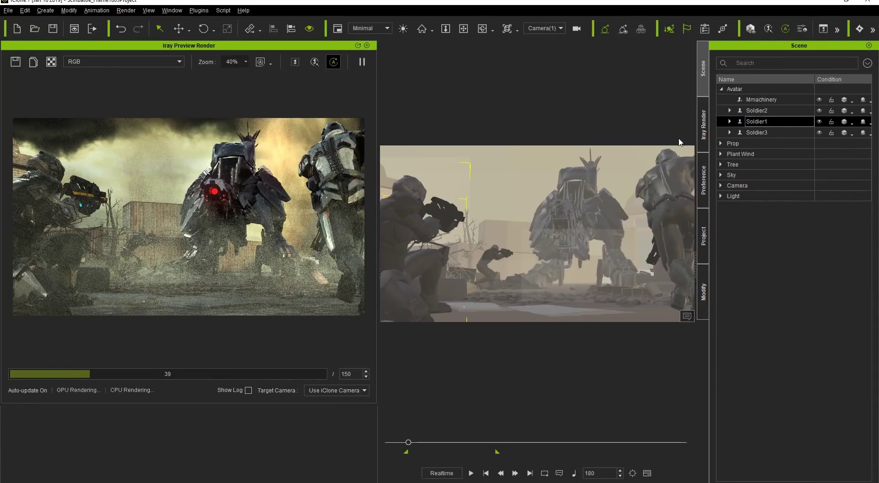
pyautogui.click(703, 128)
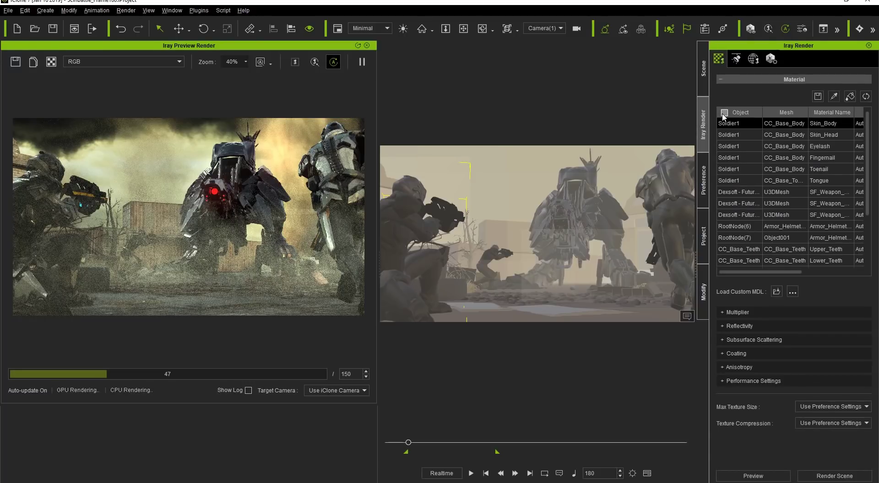
pyautogui.click(741, 115)
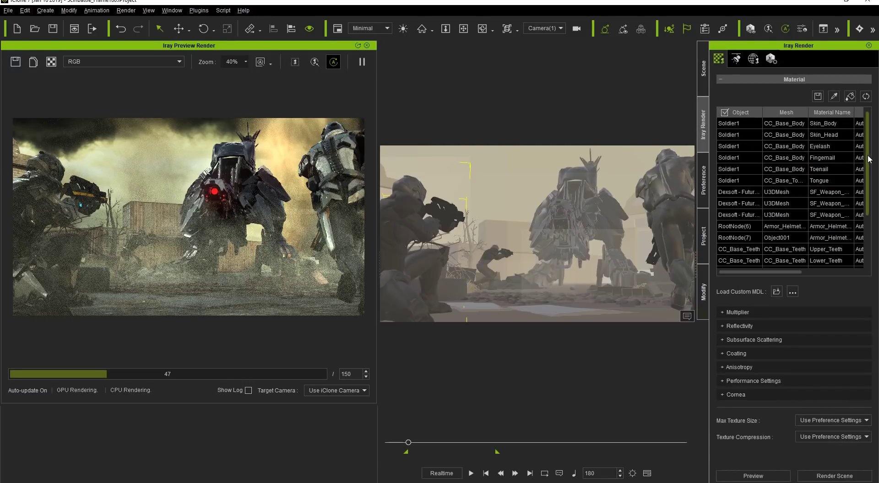
pyautogui.moveTo(869, 158); pyautogui.dragTo(868, 206)
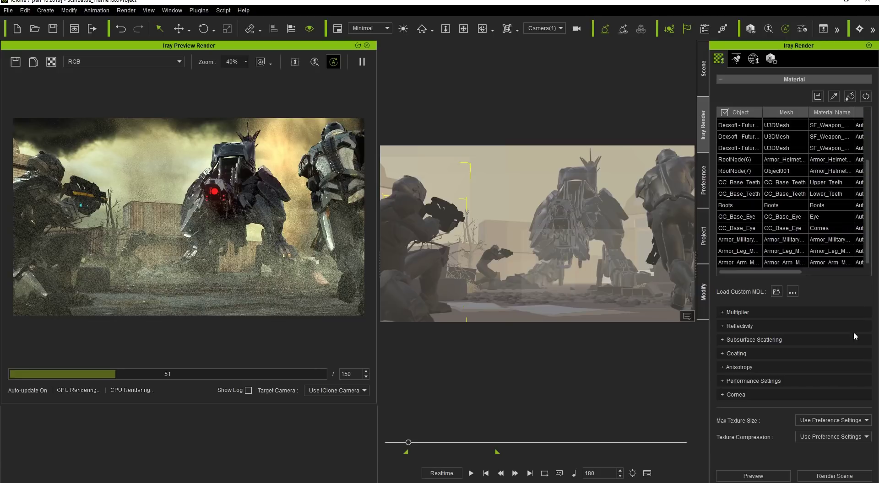
pyautogui.click(838, 420)
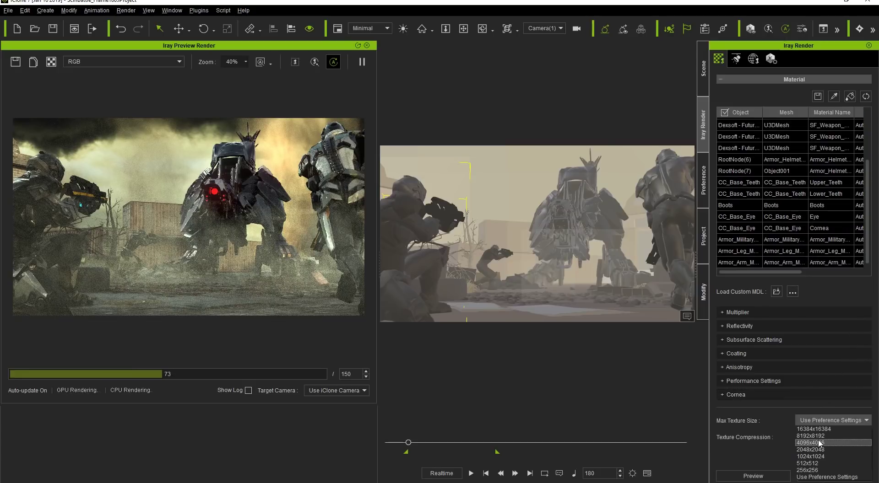
pyautogui.click(818, 440)
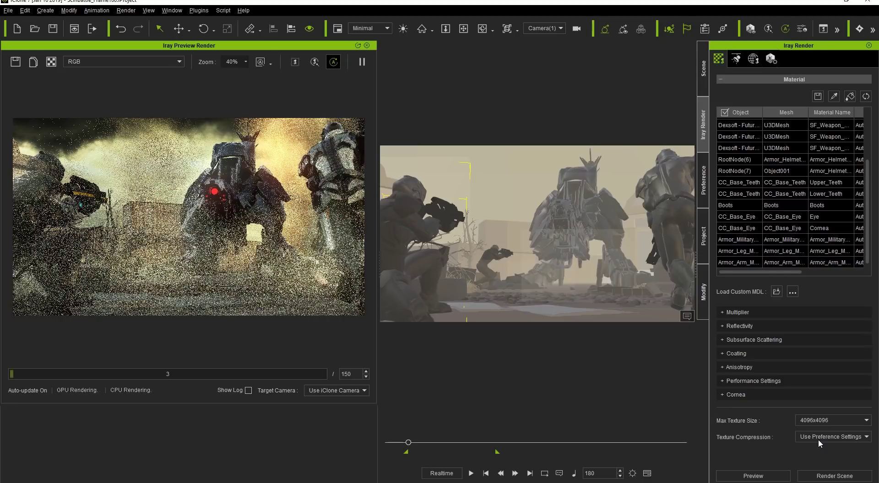
# Select Soldier2 and cap its Iray materials' texture size at 4096x4096.
pyautogui.click(704, 70)
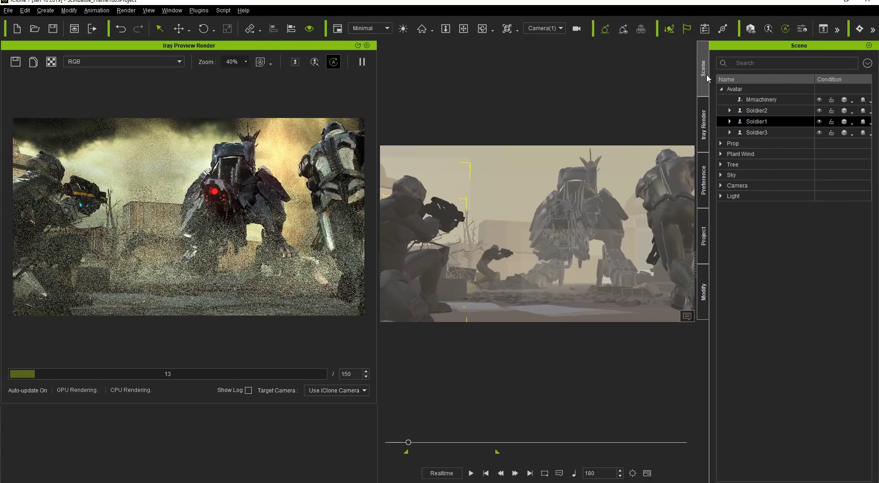
pyautogui.click(780, 110)
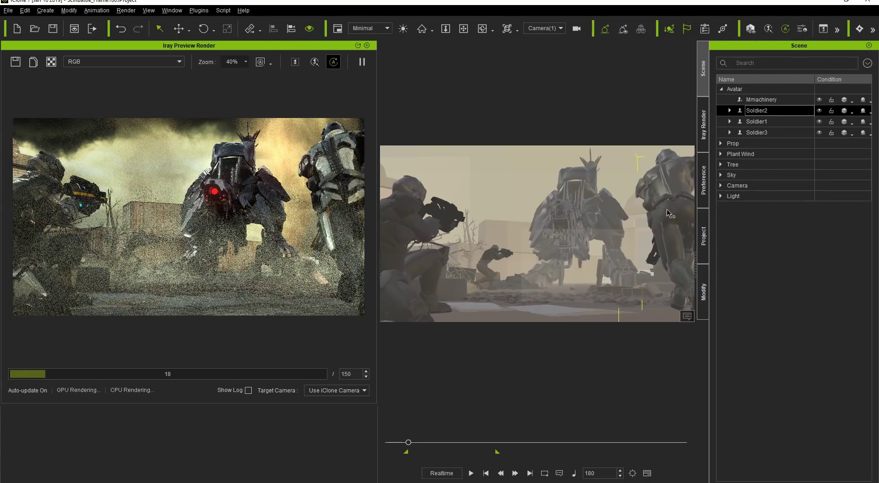
pyautogui.click(704, 132)
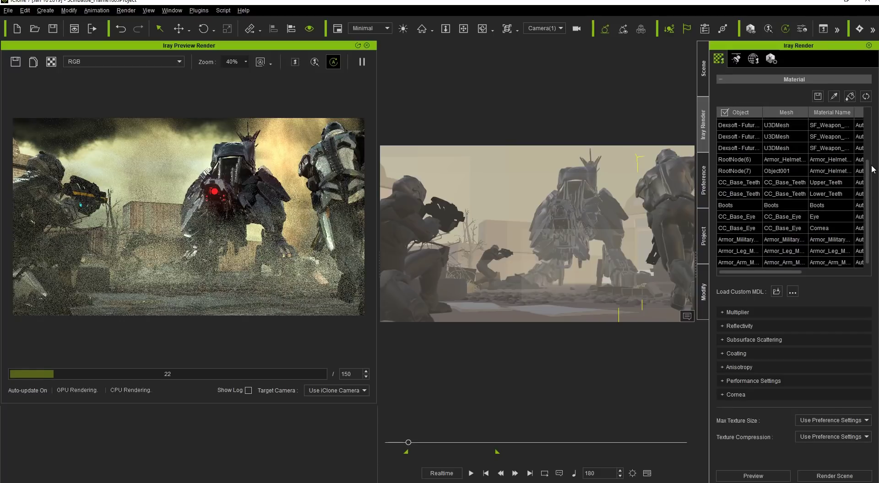
pyautogui.click(810, 420)
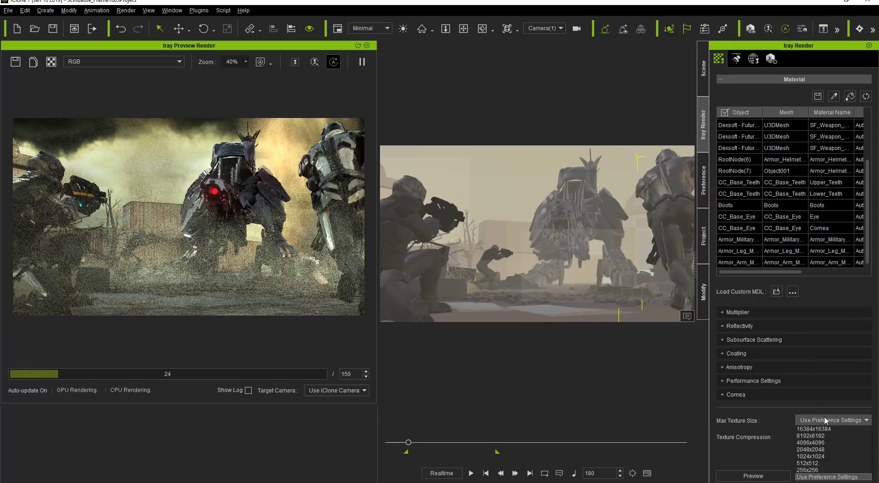
pyautogui.click(822, 441)
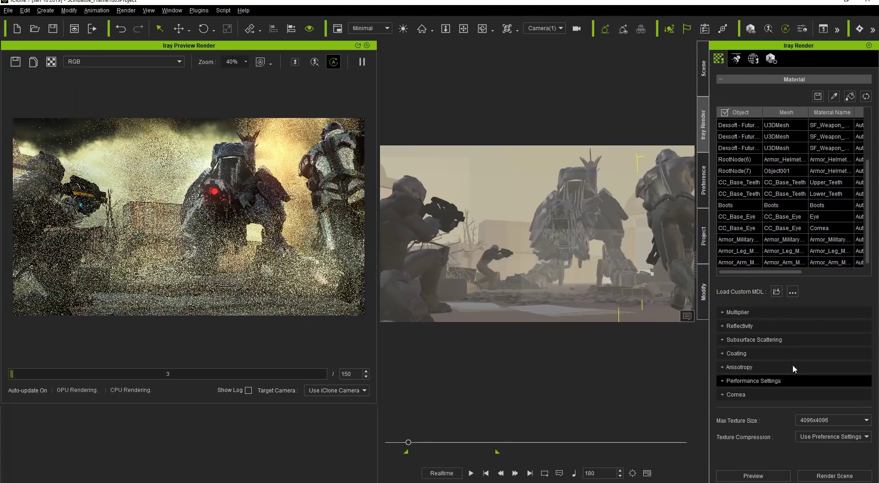
# Select Mmachinery's four Iray materials and cap their texture size at 2048x2048.
pyautogui.click(703, 69)
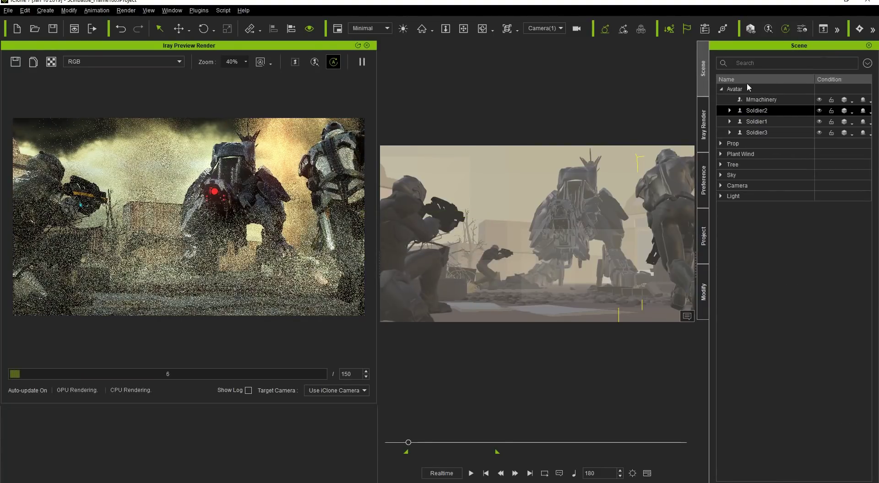
pyautogui.click(753, 100)
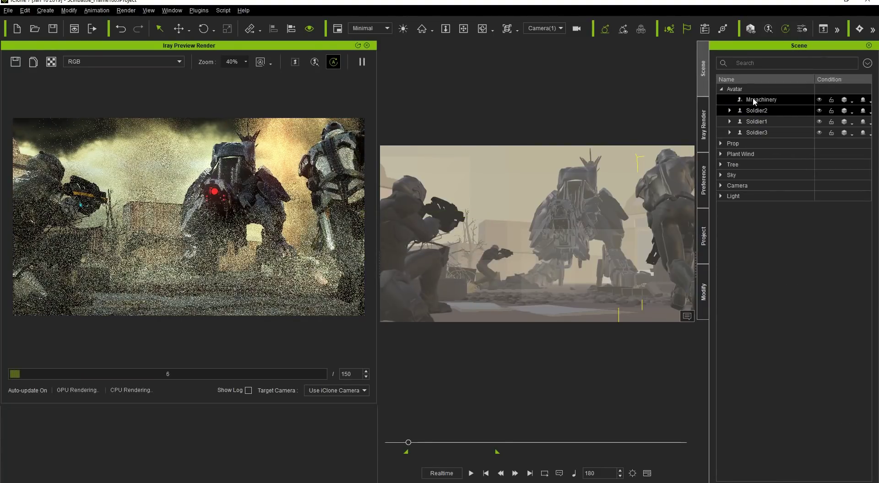
pyautogui.click(703, 122)
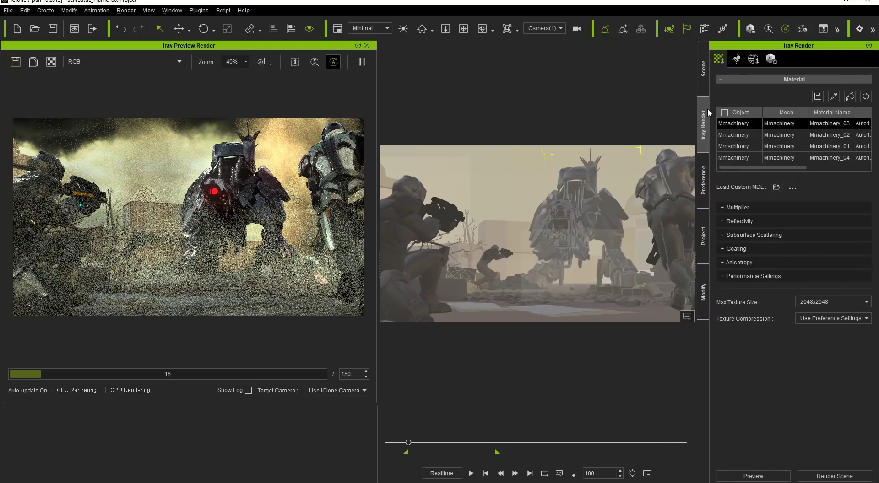
pyautogui.click(724, 115)
pyautogui.click(812, 301)
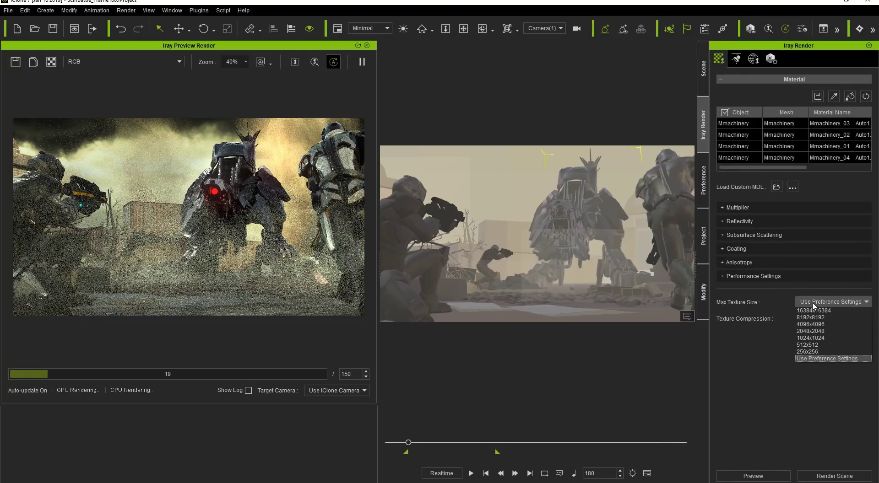
pyautogui.click(812, 330)
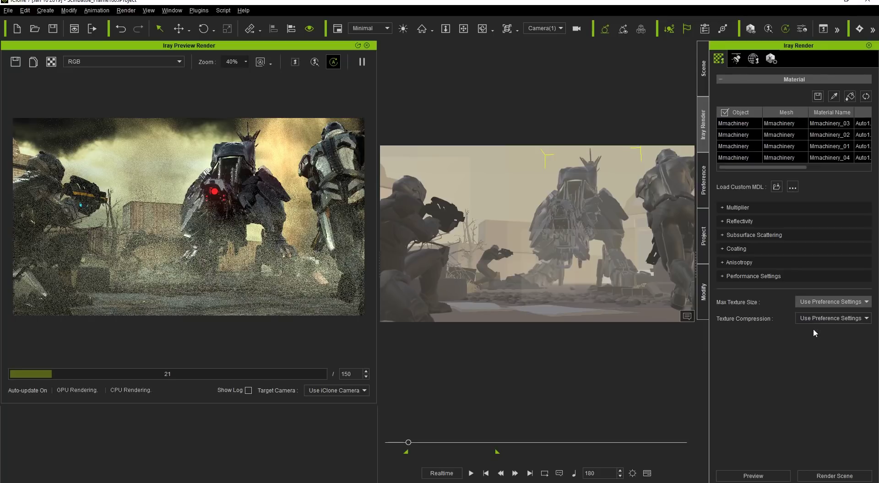
# Select Soldier3 and set all its Iray materials to a 1024x1024 maximum texture size.
pyautogui.click(705, 76)
pyautogui.click(756, 132)
pyautogui.click(703, 124)
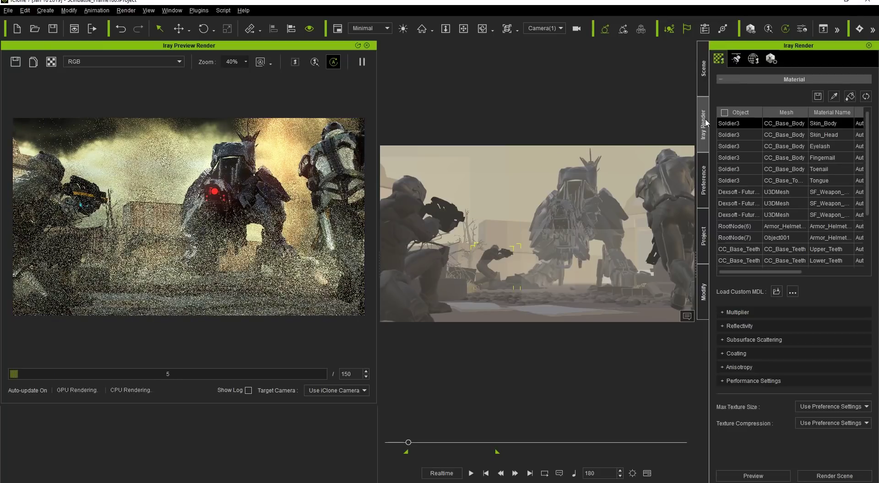
pyautogui.click(724, 112)
pyautogui.click(819, 421)
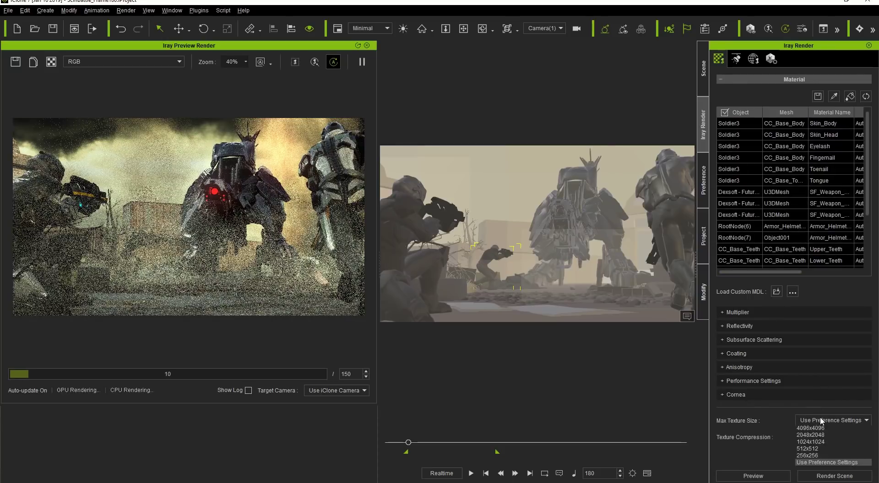
pyautogui.click(820, 457)
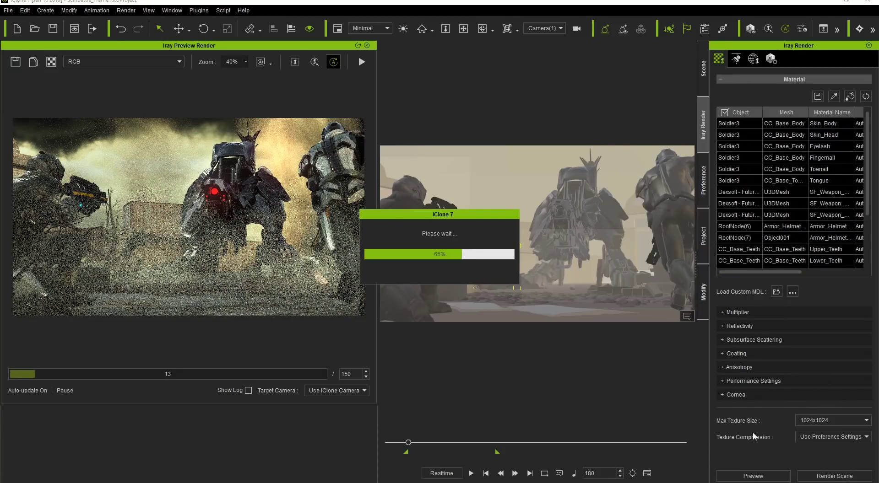